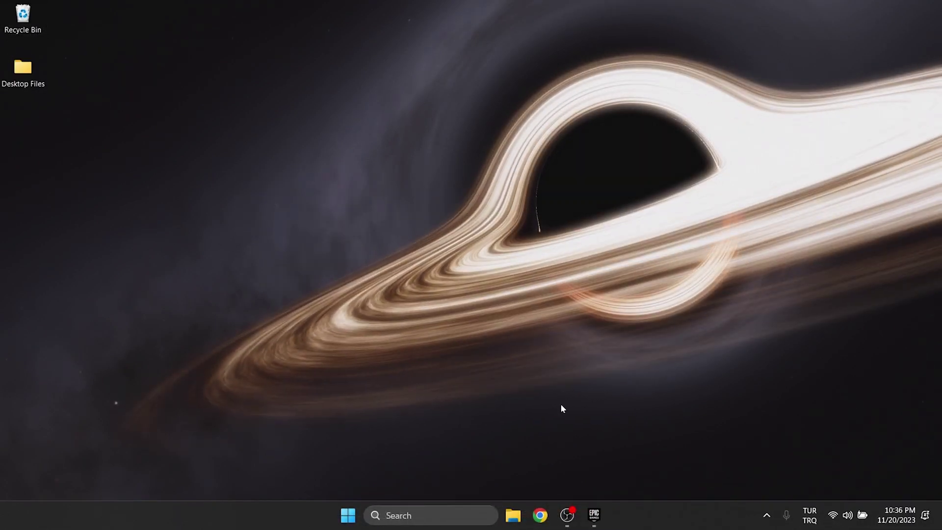
Search for 'windows defender firewall' and open its Control Panel page.
{"action": "left_click", "coordinate": [418, 515]}
{"action": "type", "text": "windows"}
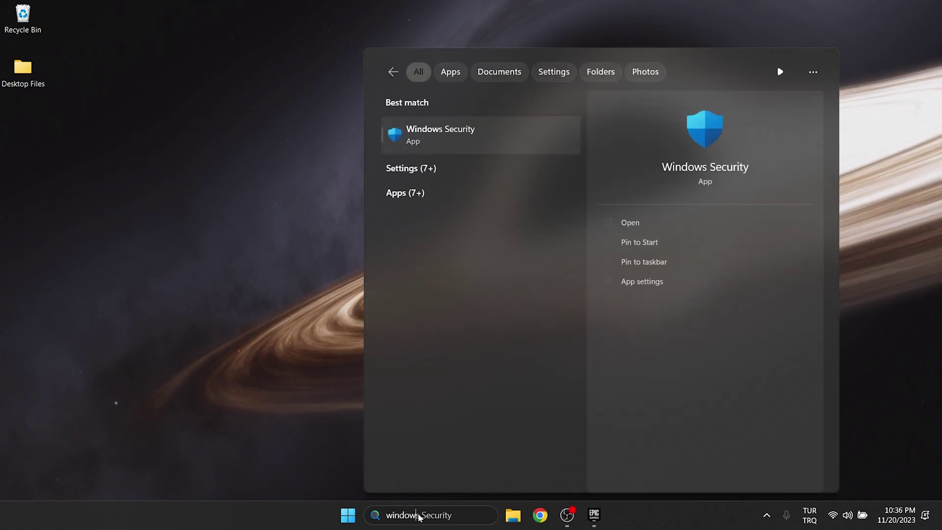
{"action": "type", "text": " defender firewall"}
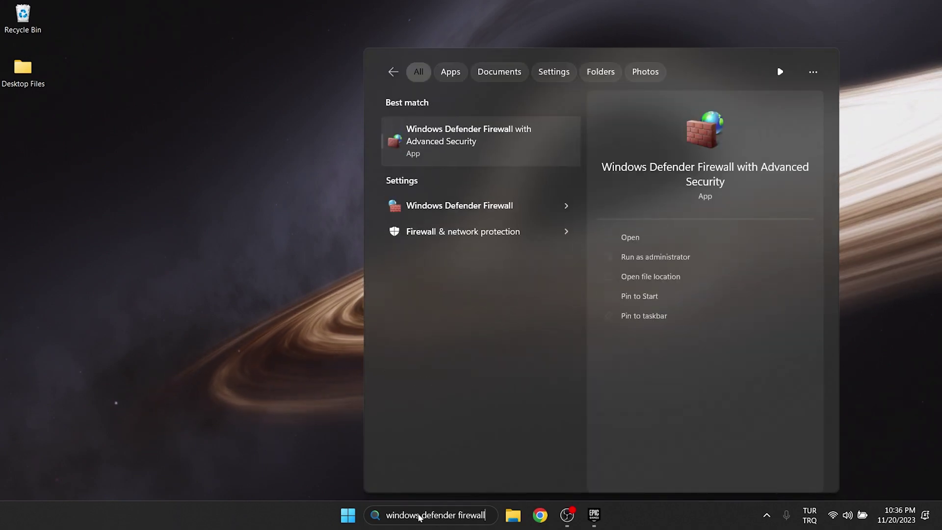
{"action": "left_click", "coordinate": [462, 206]}
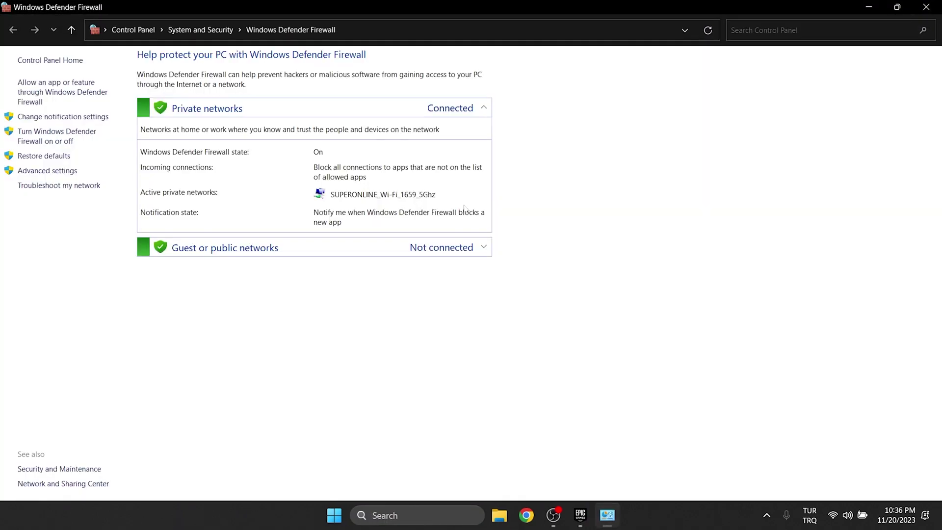
Allow aftermath64 through the firewall on Public networks too, then save with OK.
{"action": "left_click", "coordinate": [55, 89]}
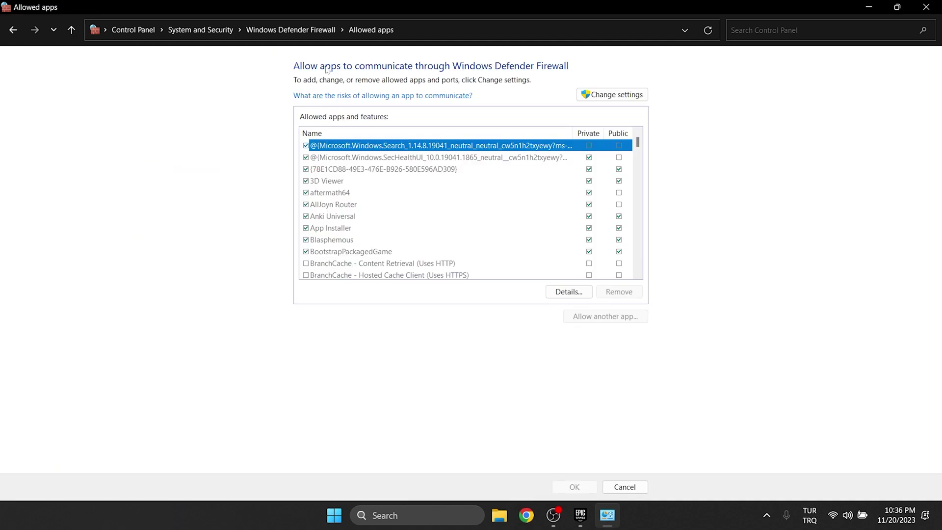
{"action": "left_click", "coordinate": [597, 96]}
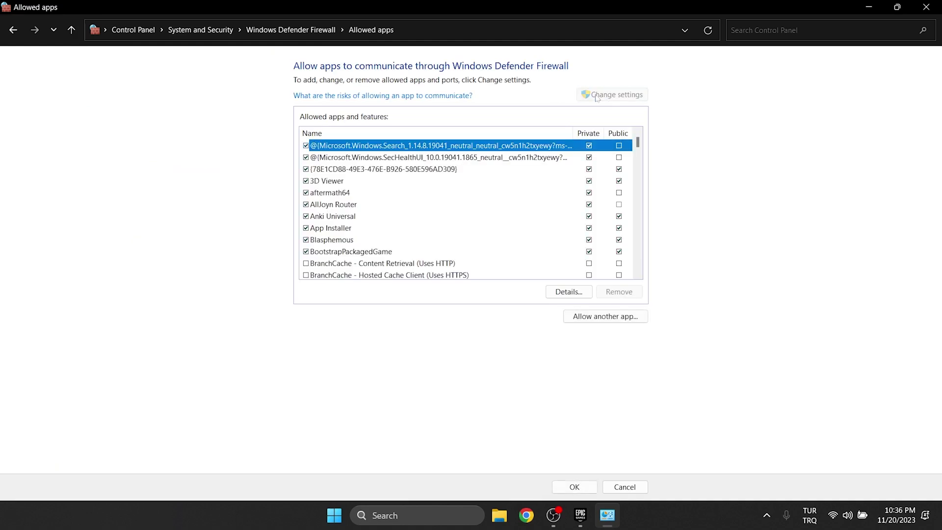
{"action": "left_click", "coordinate": [338, 194]}
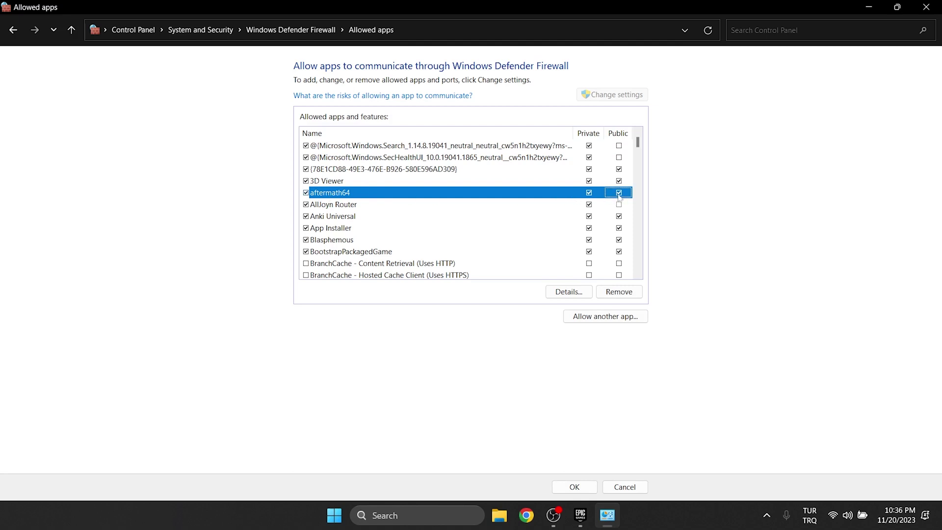
{"action": "scroll", "coordinate": [491, 206], "scroll_direction": "down", "scroll_amount": 10}
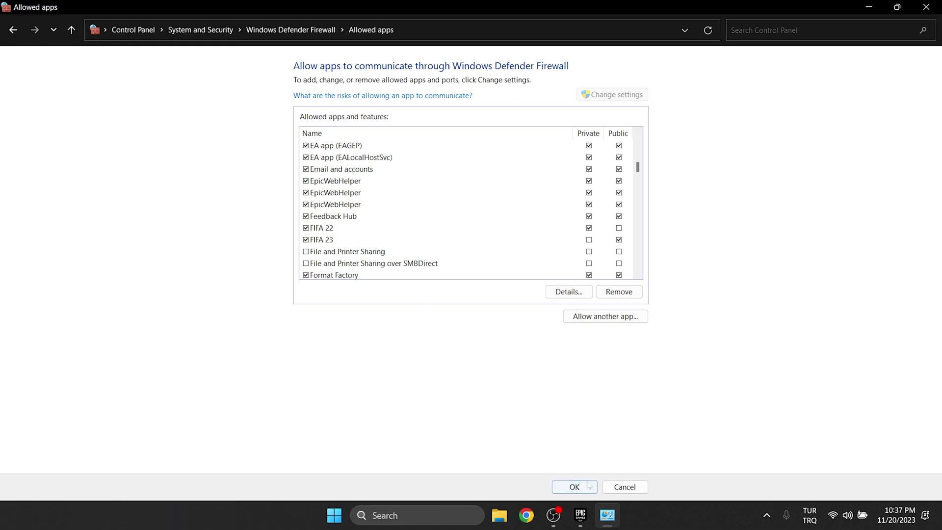
{"action": "left_click", "coordinate": [570, 492]}
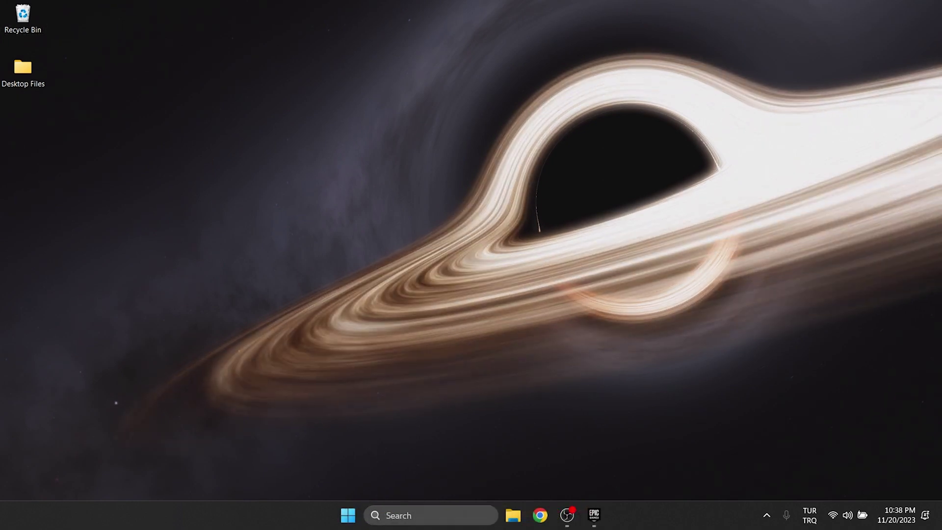
Search 'windows defender firewall' again and reopen the firewall Control Panel page.
{"action": "left_click", "coordinate": [415, 510]}
{"action": "type", "text": "windows defe"}
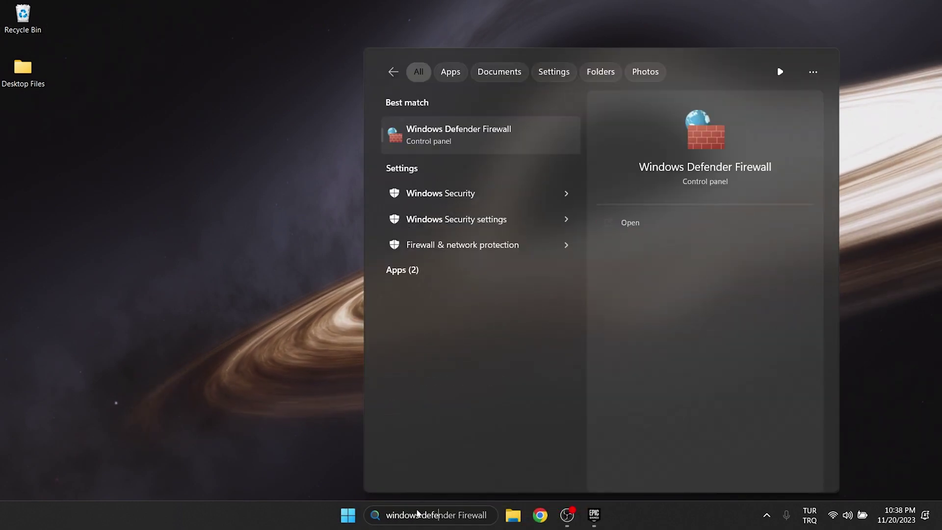
{"action": "type", "text": "nder firewall"}
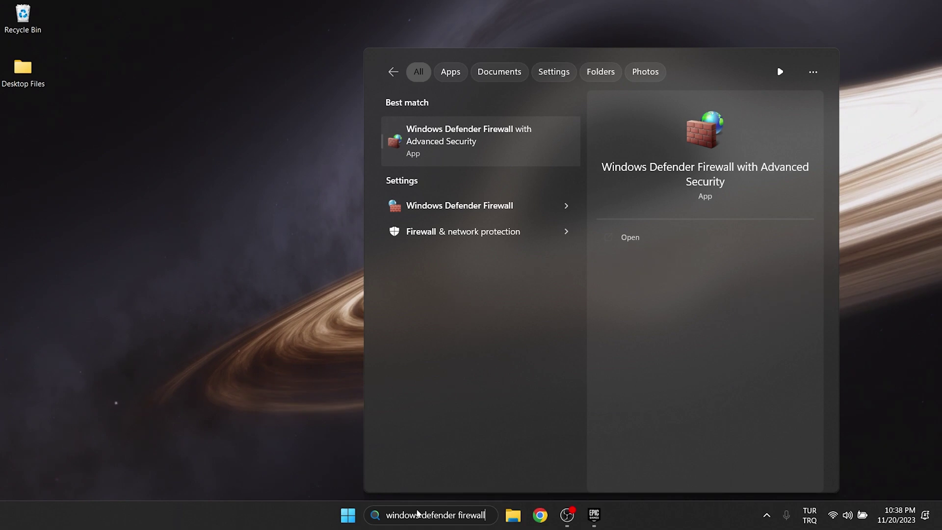
{"action": "left_click", "coordinate": [452, 207]}
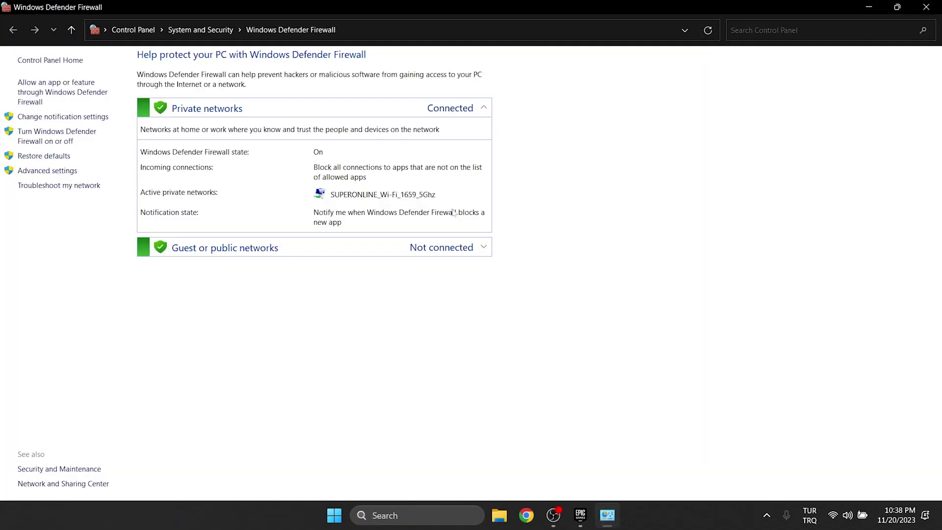
Set Windows Defender Firewall to Turn off for Private and Public networks and confirm.
{"action": "left_click", "coordinate": [40, 139]}
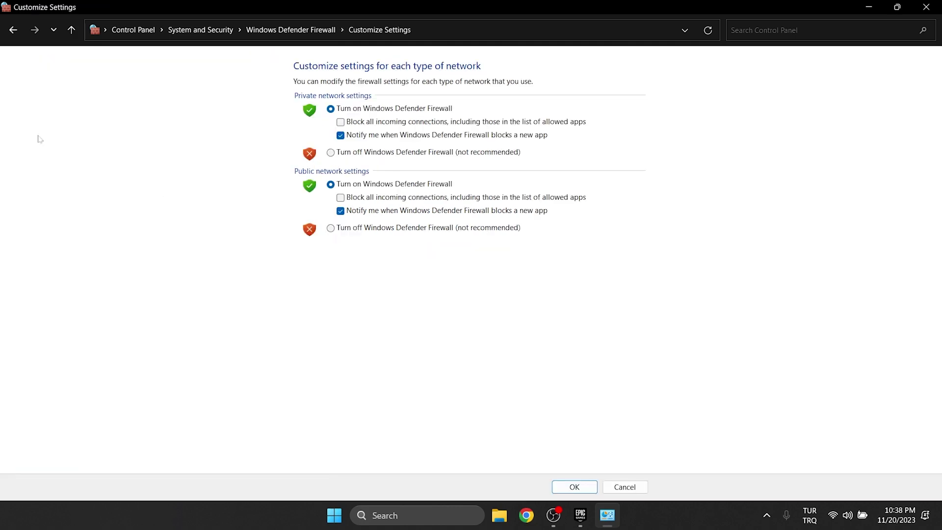
{"action": "left_click", "coordinate": [334, 154]}
{"action": "left_click", "coordinate": [330, 229]}
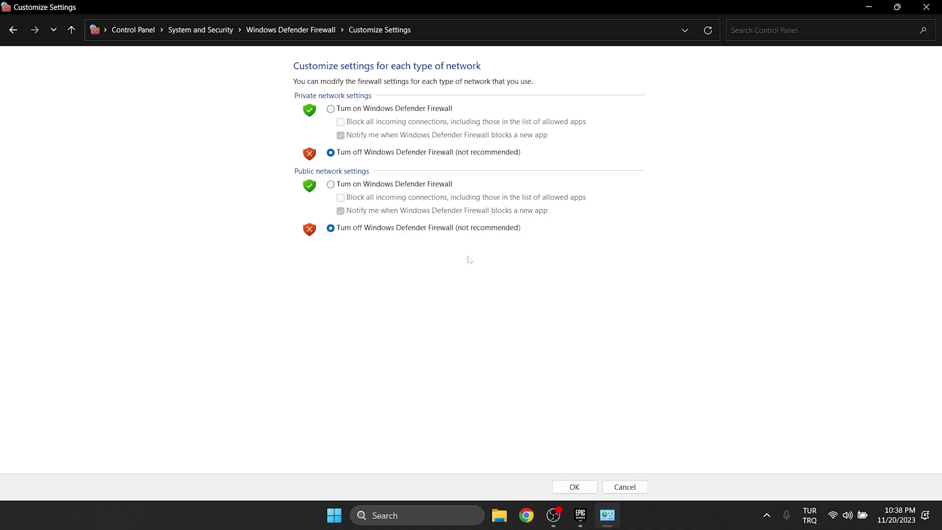
{"action": "left_click", "coordinate": [564, 491]}
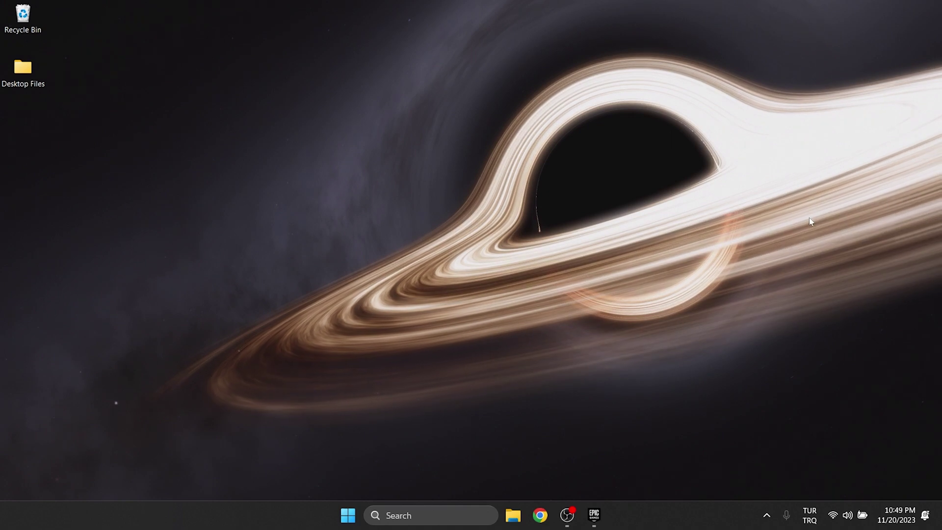
Open File Explorer at Documents > Paradox Interactive.
{"action": "left_click", "coordinate": [509, 517]}
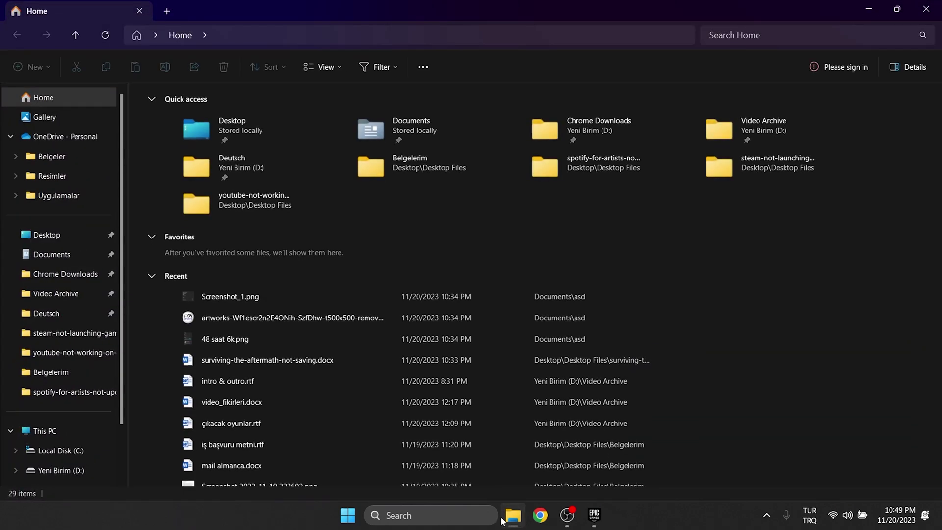
{"action": "left_click", "coordinate": [74, 256]}
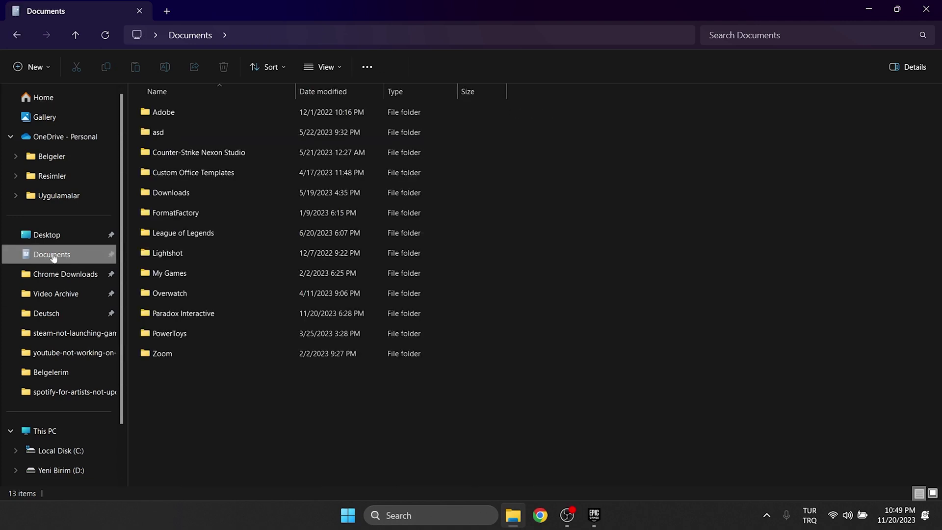
{"action": "left_click", "coordinate": [216, 318]}
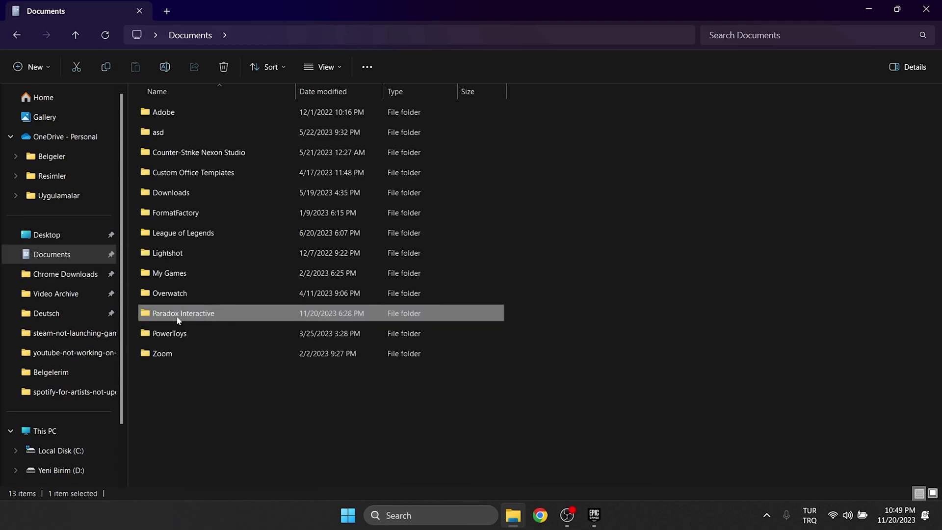
{"action": "double_click", "coordinate": [177, 315]}
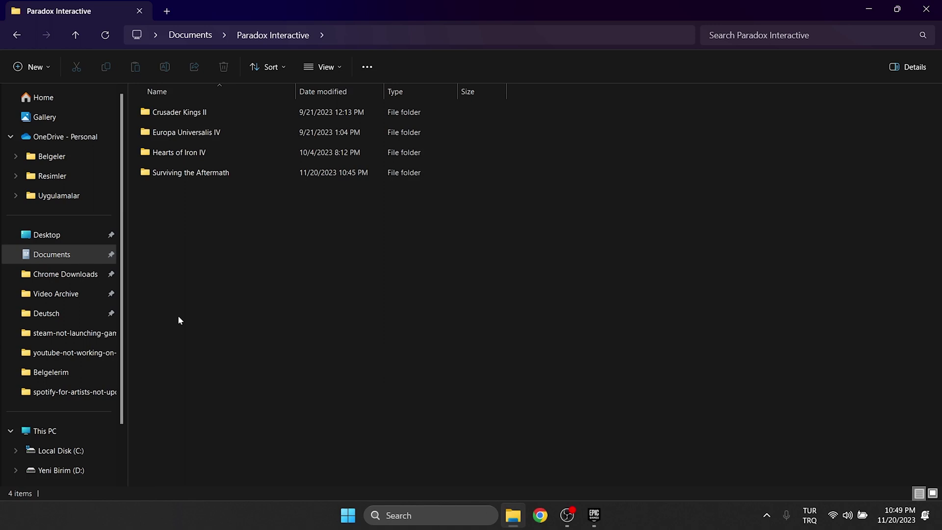
Browse C: > Users > the user profile, then close that extra tab.
{"action": "left_click", "coordinate": [57, 453]}
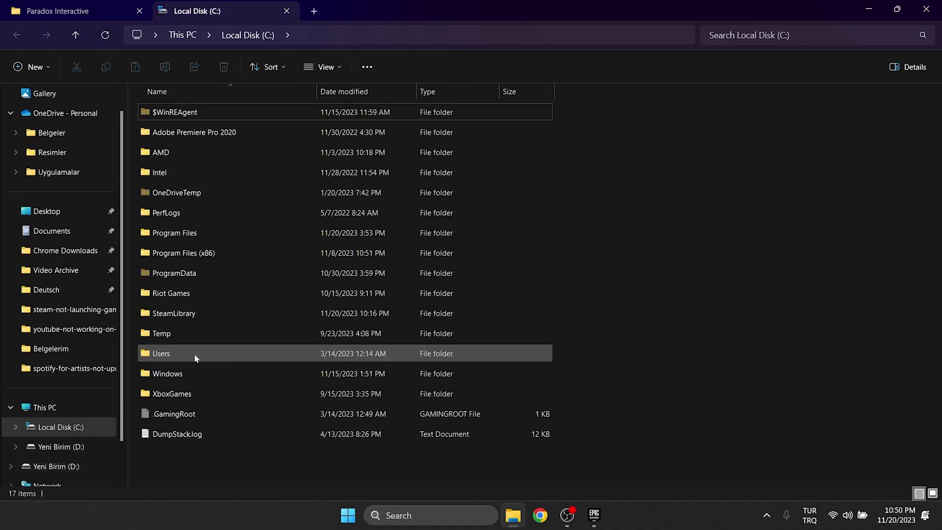
{"action": "double_click", "coordinate": [194, 358]}
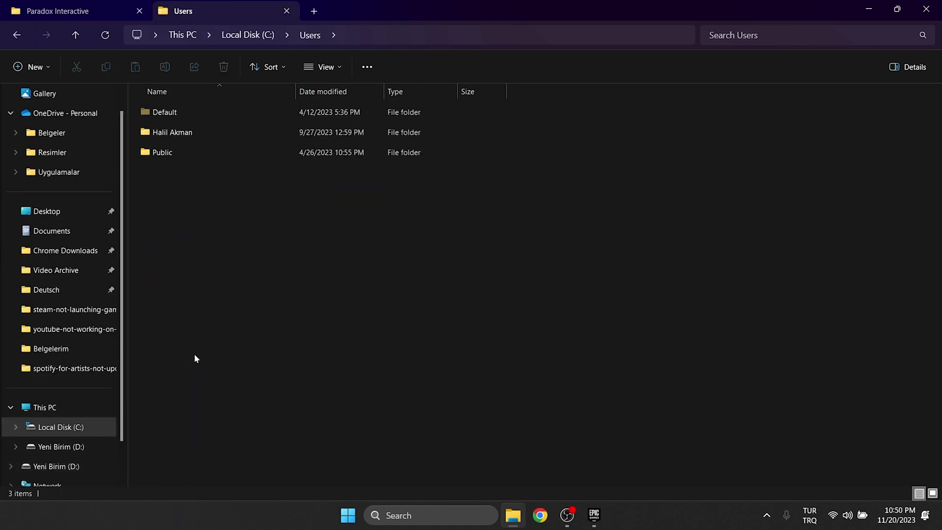
{"action": "double_click", "coordinate": [205, 135]}
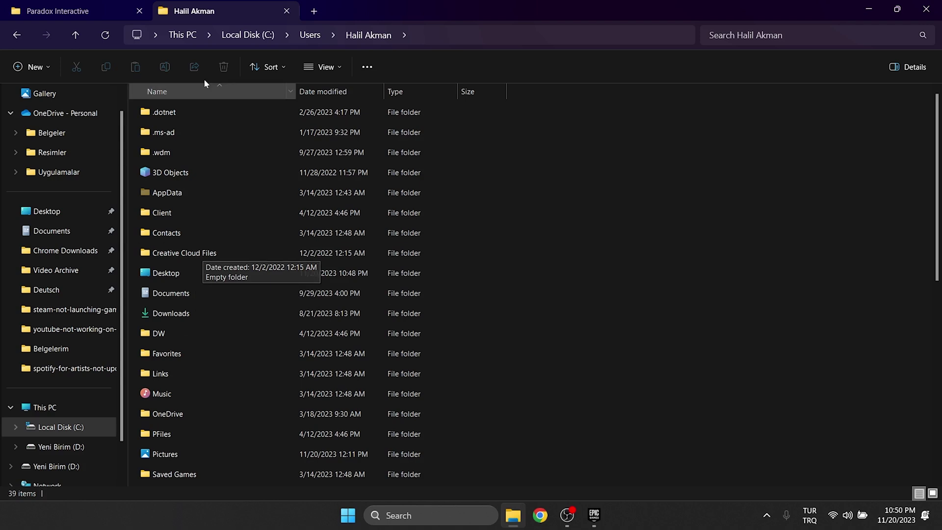
{"action": "middle_click", "coordinate": [204, 13]}
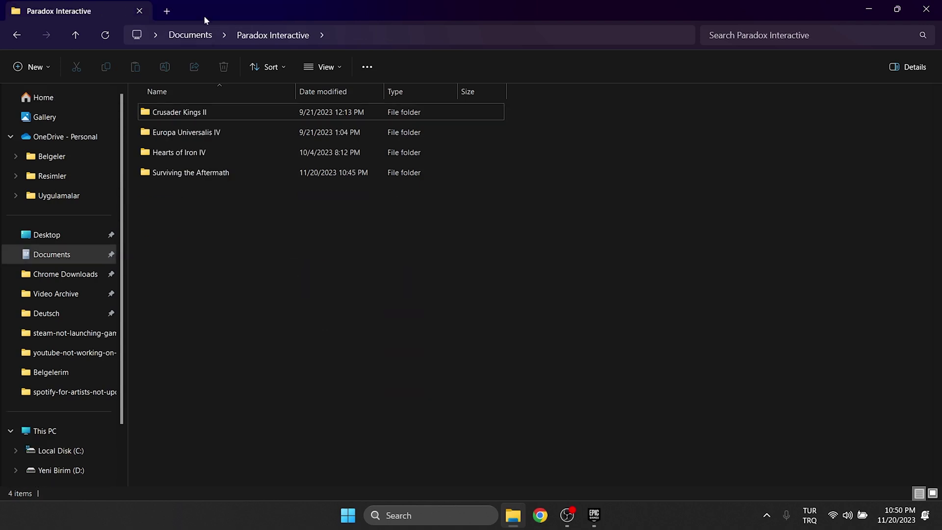
Move deneme.save from Surviving the Aftermath > SaveGames to the desktop.
{"action": "double_click", "coordinate": [162, 173]}
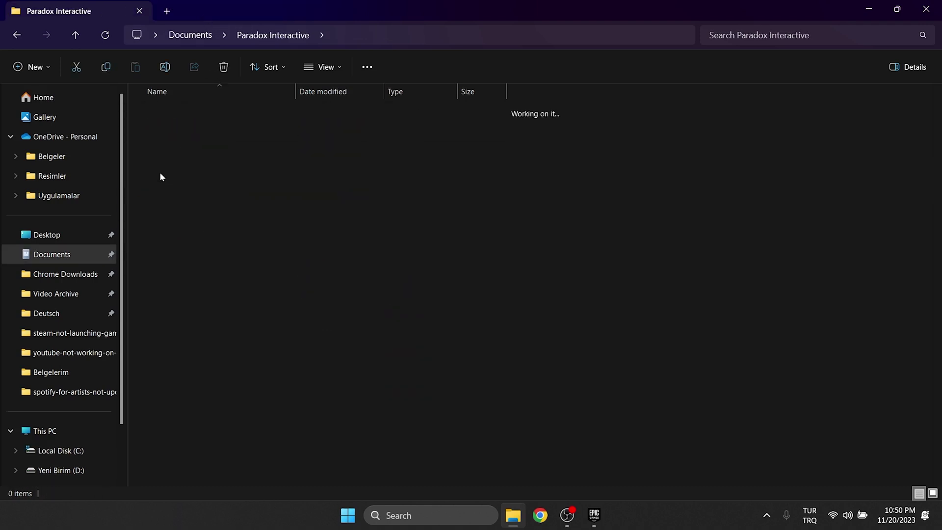
{"action": "double_click", "coordinate": [191, 114]}
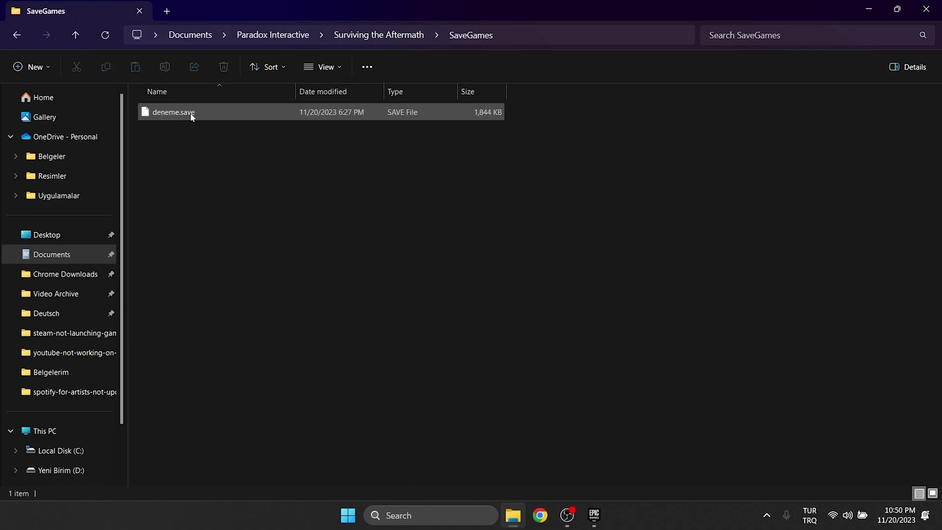
{"action": "double_click", "coordinate": [419, 7]}
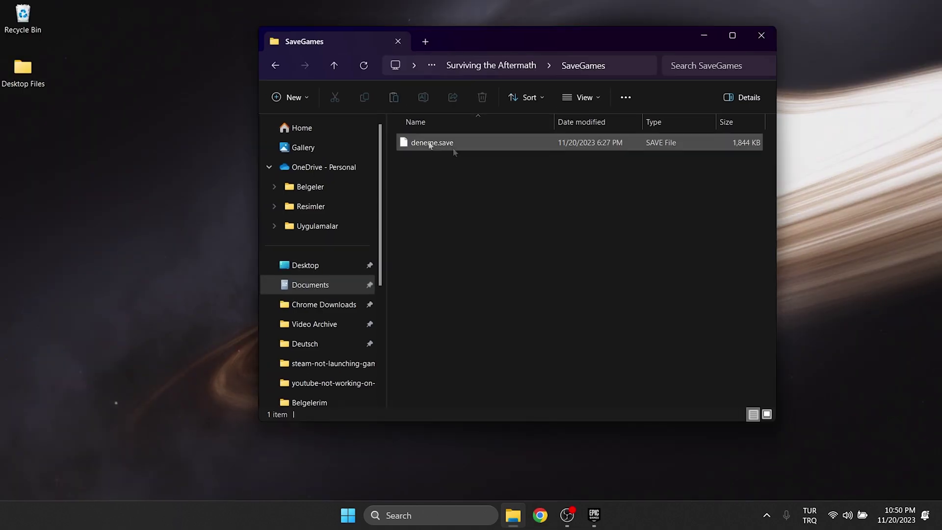
{"action": "right_click", "coordinate": [448, 145]}
{"action": "left_click", "coordinate": [458, 160]}
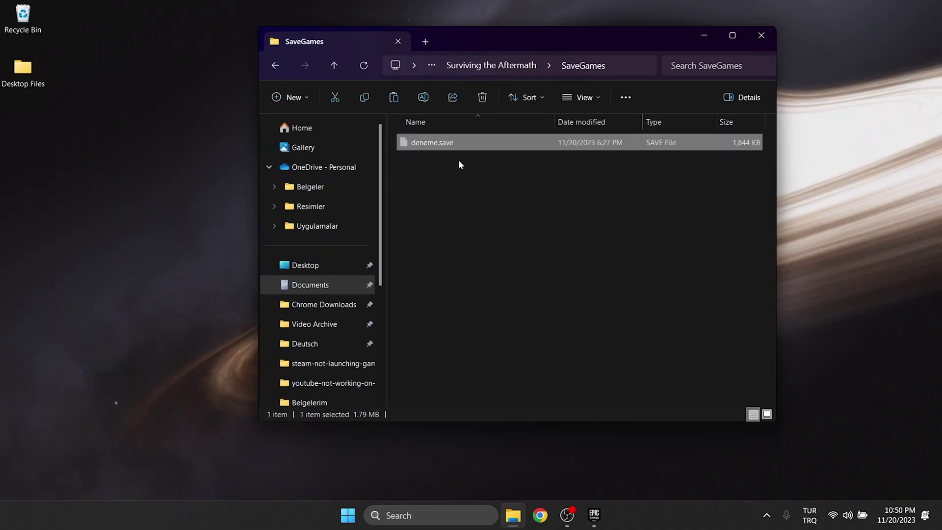
{"action": "right_click", "coordinate": [20, 125]}
{"action": "left_click", "coordinate": [28, 138]}
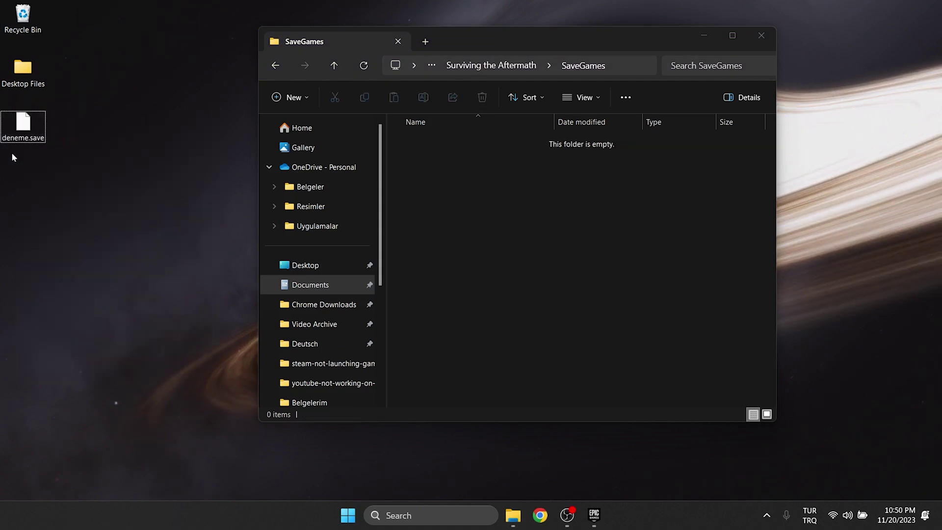
Return to Paradox Interactive and delete the Surviving the Aftermath folder.
{"action": "double_click", "coordinate": [508, 31]}
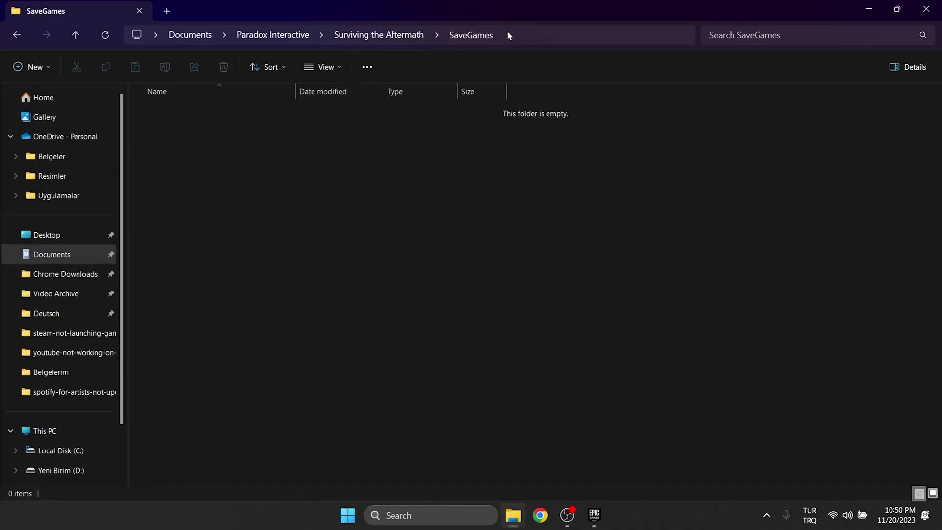
{"action": "left_click", "coordinate": [386, 35]}
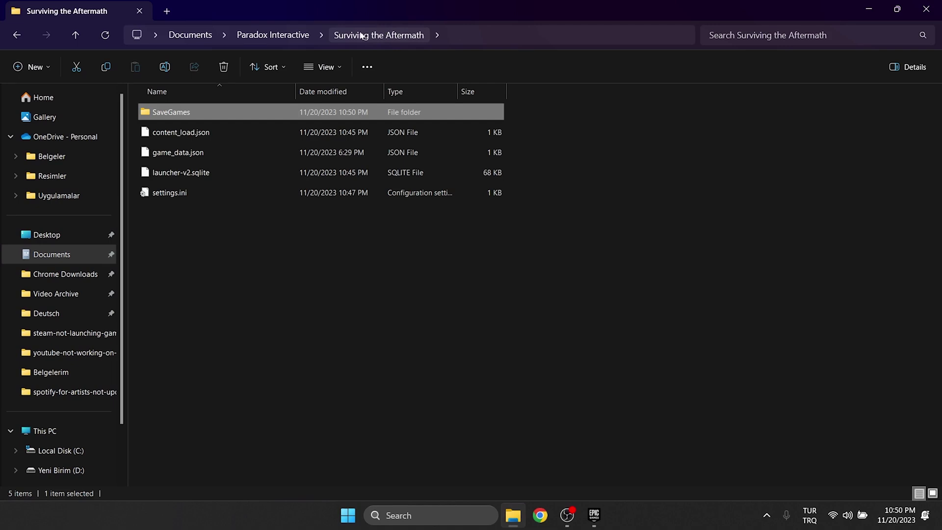
{"action": "left_click", "coordinate": [297, 36]}
{"action": "right_click", "coordinate": [203, 171]}
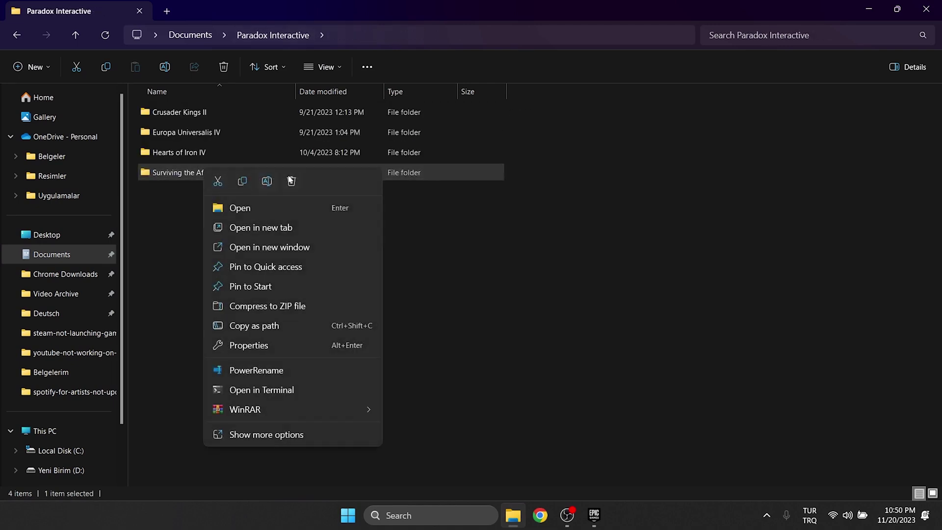
{"action": "left_click", "coordinate": [291, 181]}
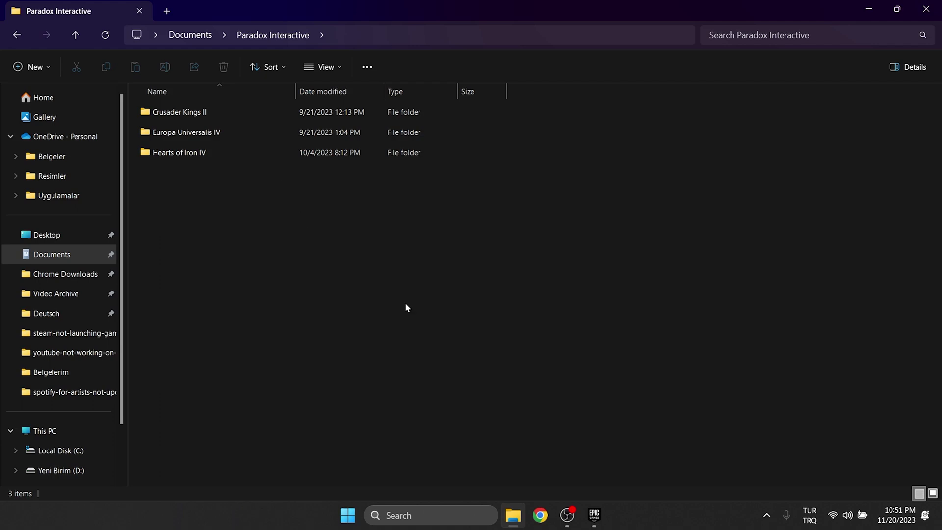
Launch Surviving the Aftermath from Epic Games Launcher's Quick Launch.
{"action": "left_click", "coordinate": [587, 511]}
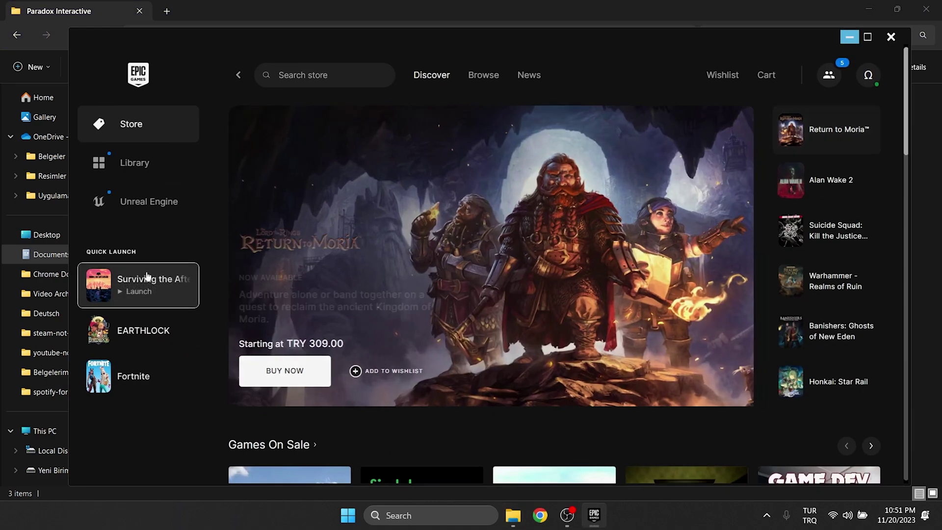
{"action": "left_click", "coordinate": [147, 276]}
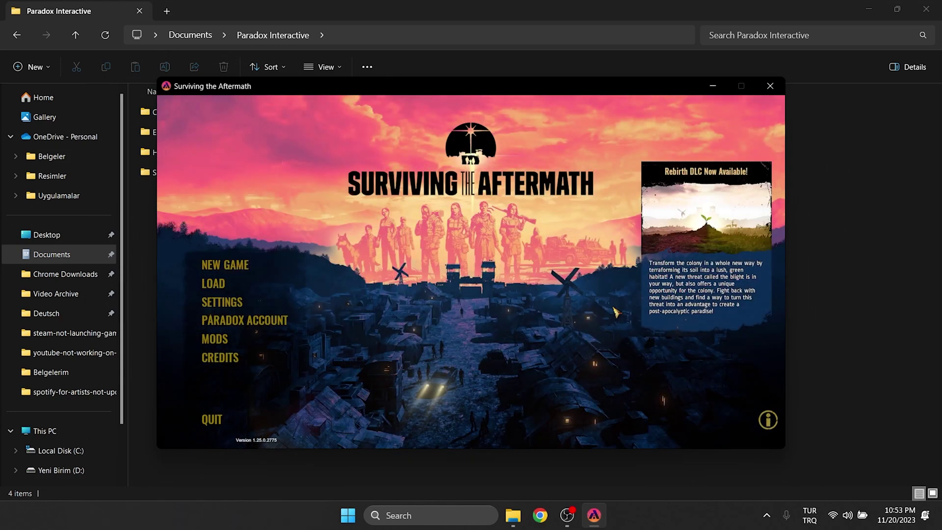
Check that the LOAD saved games list is empty, then close it.
{"action": "left_click", "coordinate": [227, 285]}
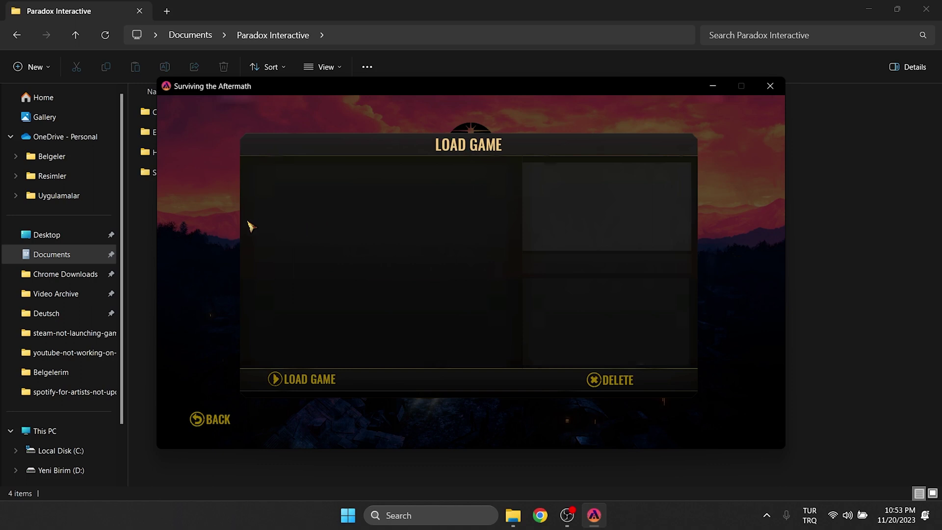
{"action": "key", "text": "Escape"}
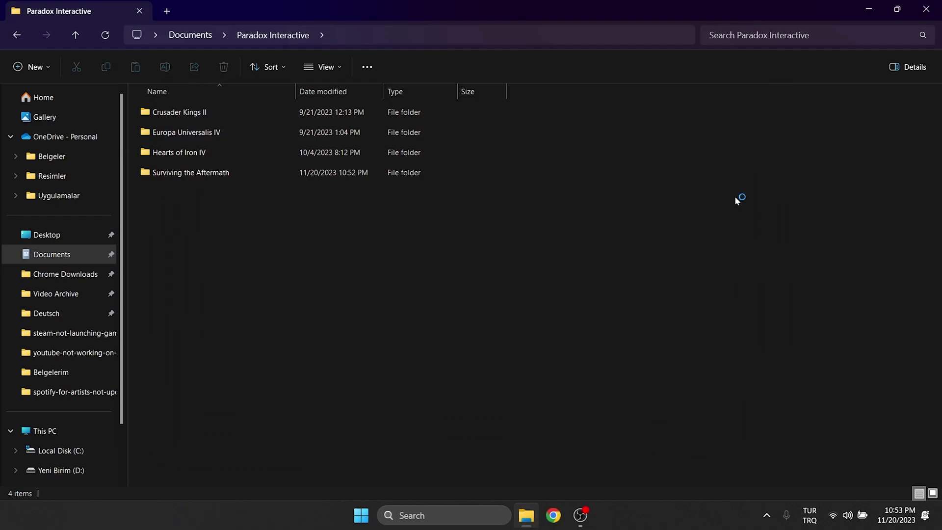
Drag deneme.save from the desktop into the new SaveGames folder and relaunch the game.
{"action": "double_click", "coordinate": [211, 178]}
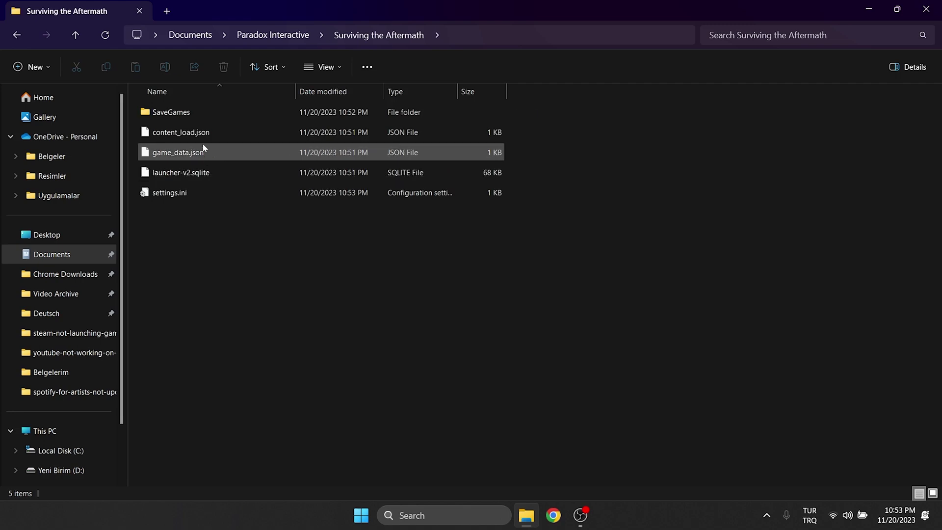
{"action": "left_click", "coordinate": [191, 117]}
{"action": "double_click", "coordinate": [191, 113]}
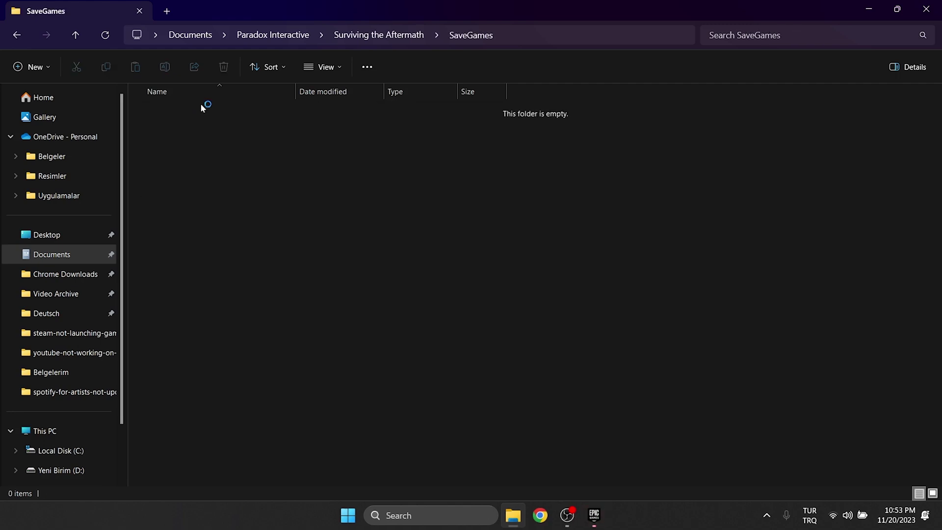
{"action": "double_click", "coordinate": [277, 6]}
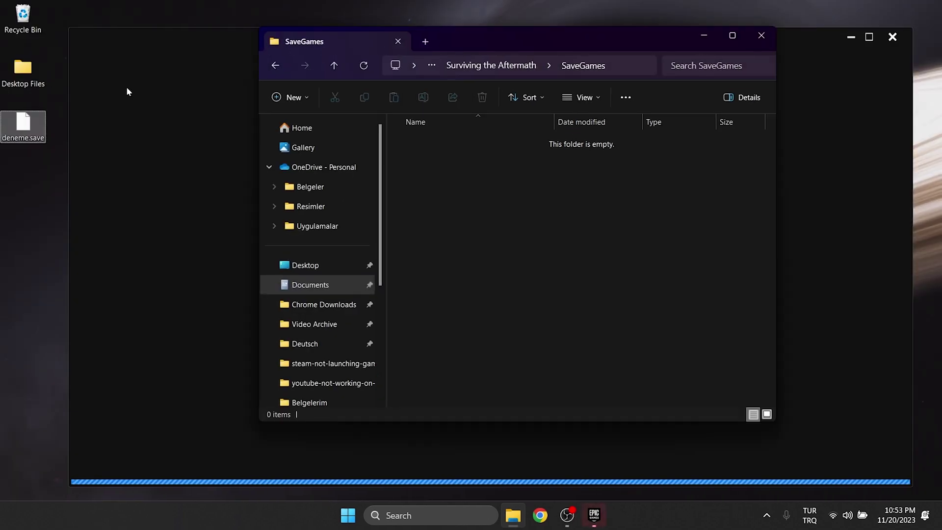
{"action": "left_click_drag", "start_coordinate": [29, 123], "coordinate": [438, 156]}
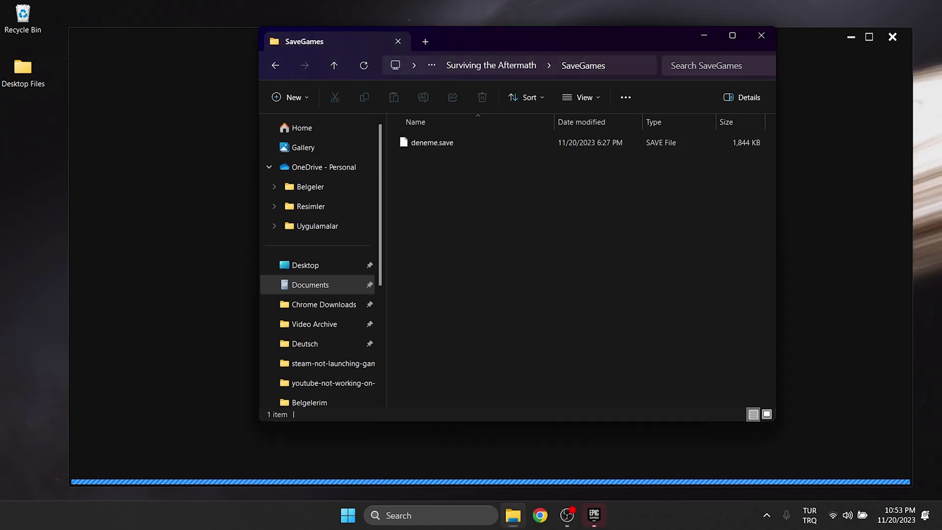
{"action": "left_click", "coordinate": [762, 39]}
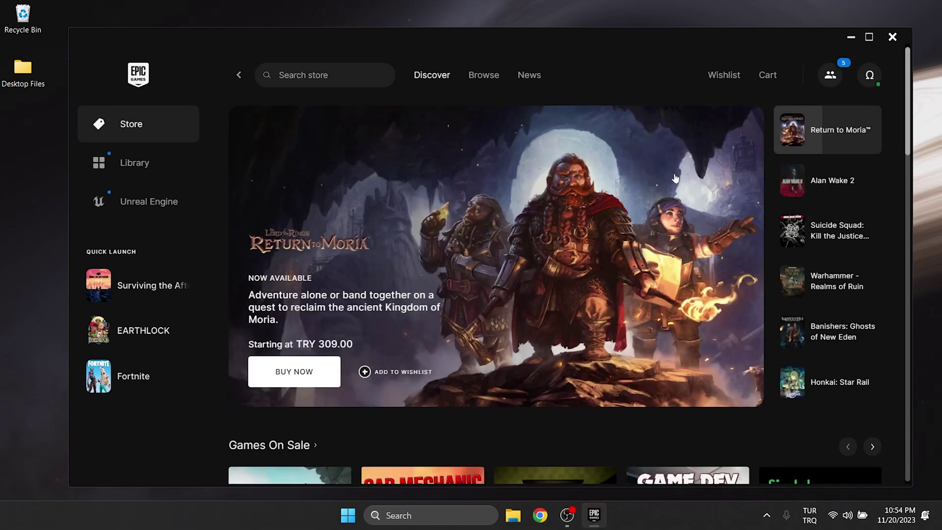
{"action": "left_click", "coordinate": [121, 283]}
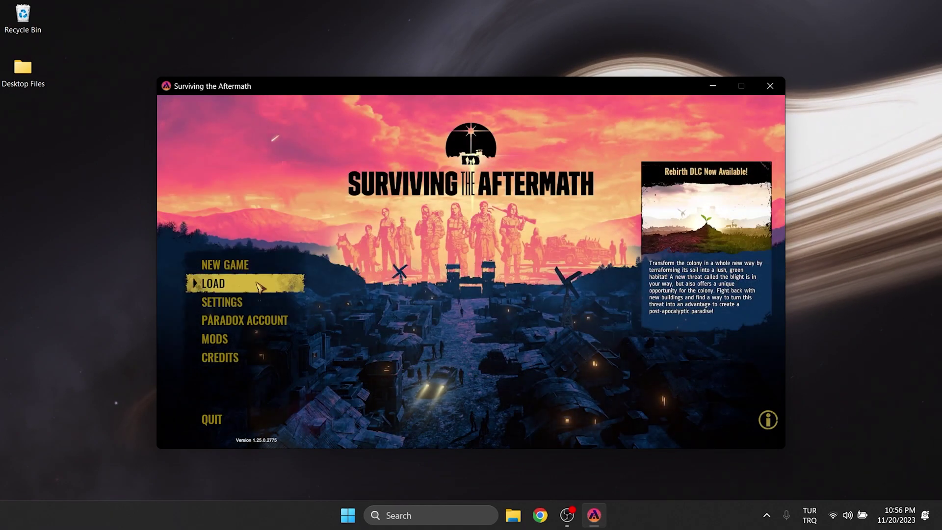
Open the LOAD list to find the restored deneme save.
{"action": "left_click", "coordinate": [216, 284]}
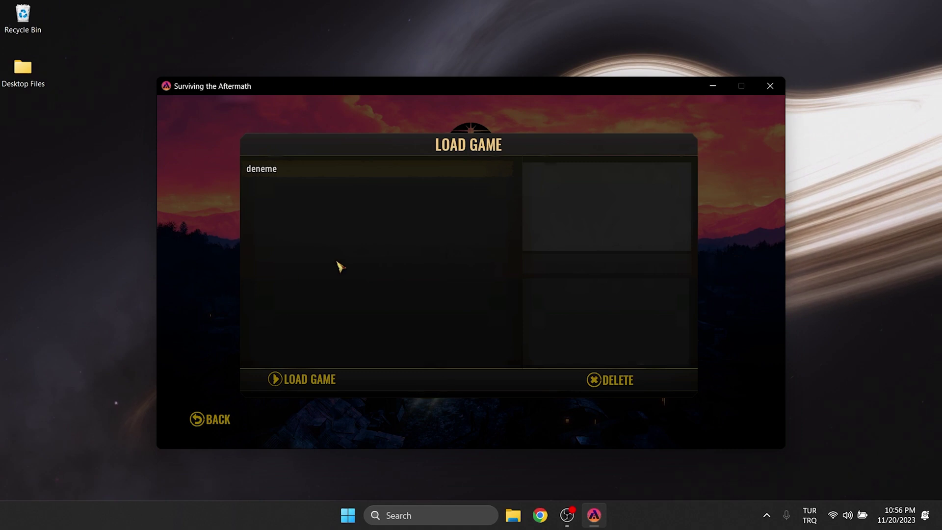